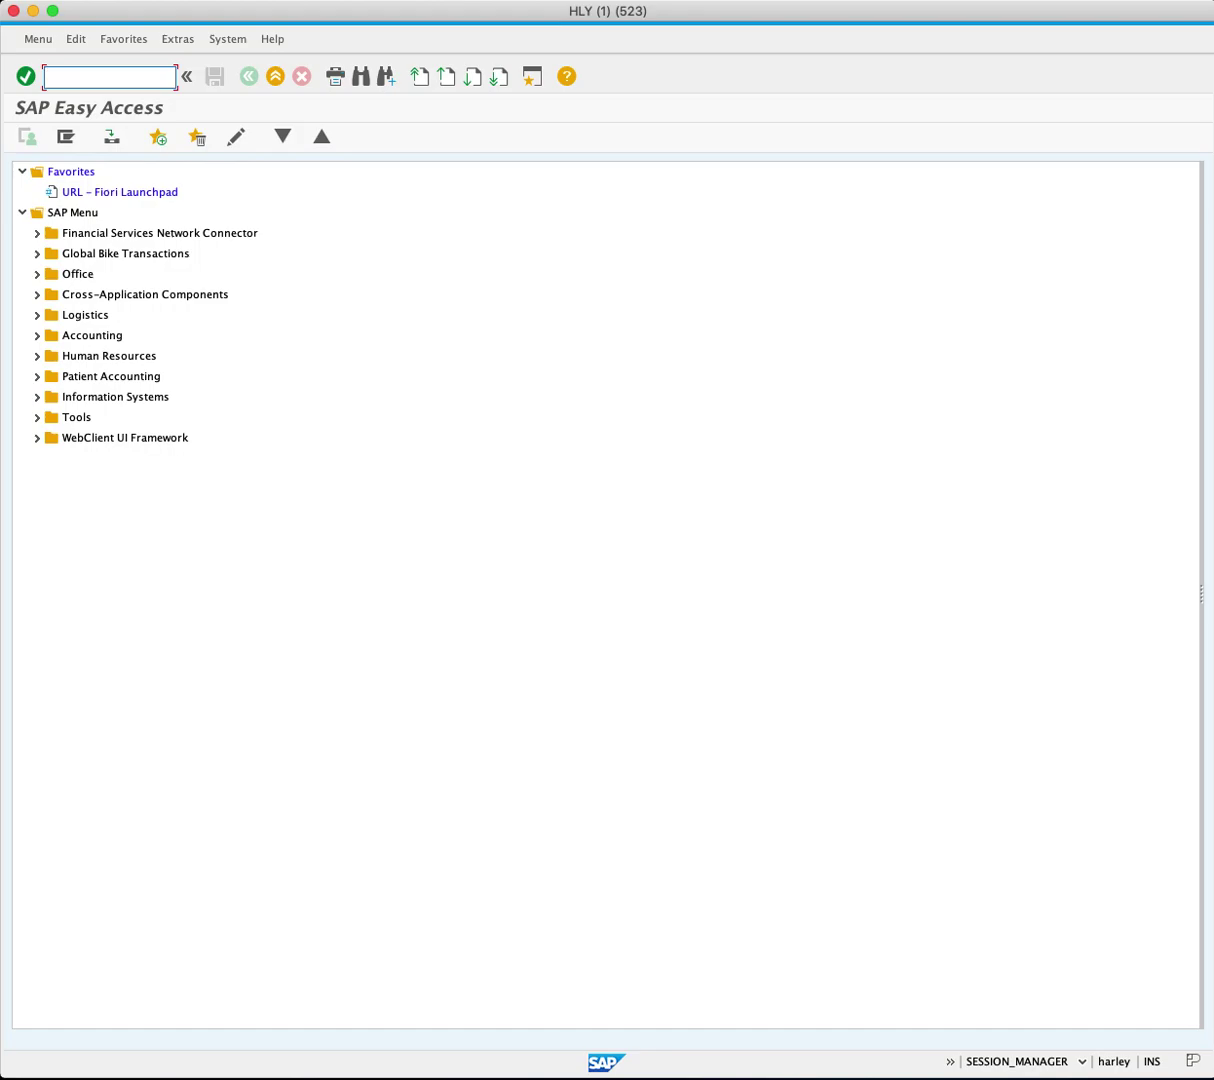
Start transaction ME01 and open the source list for material BOLT2023 in plant MI00.
{"action": "type", "text": "ME01"}
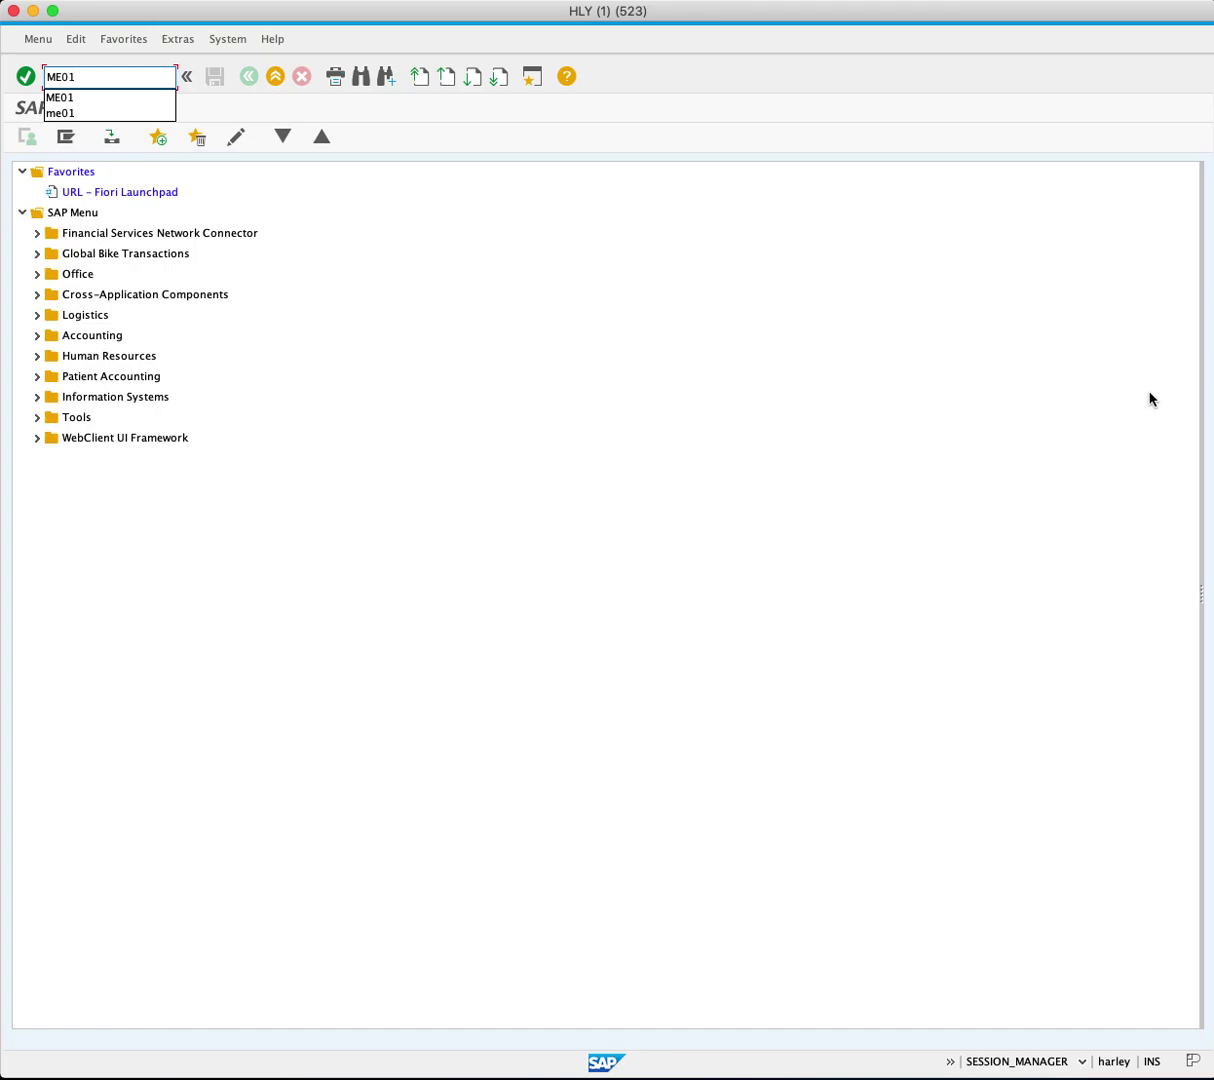
{"action": "key", "text": "Return"}
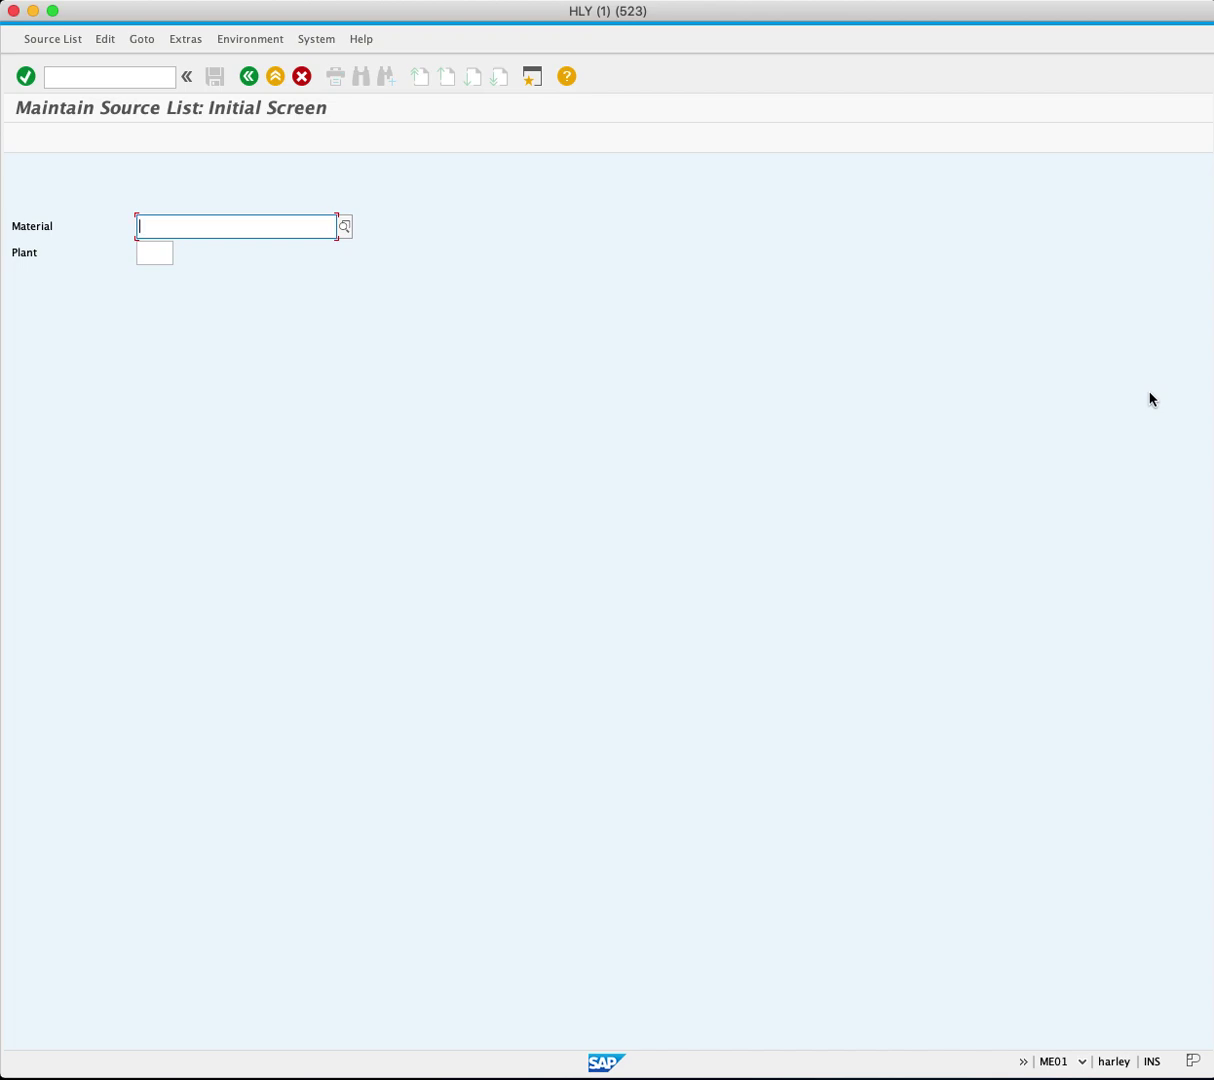
{"action": "type", "text": "B0LT2023"}
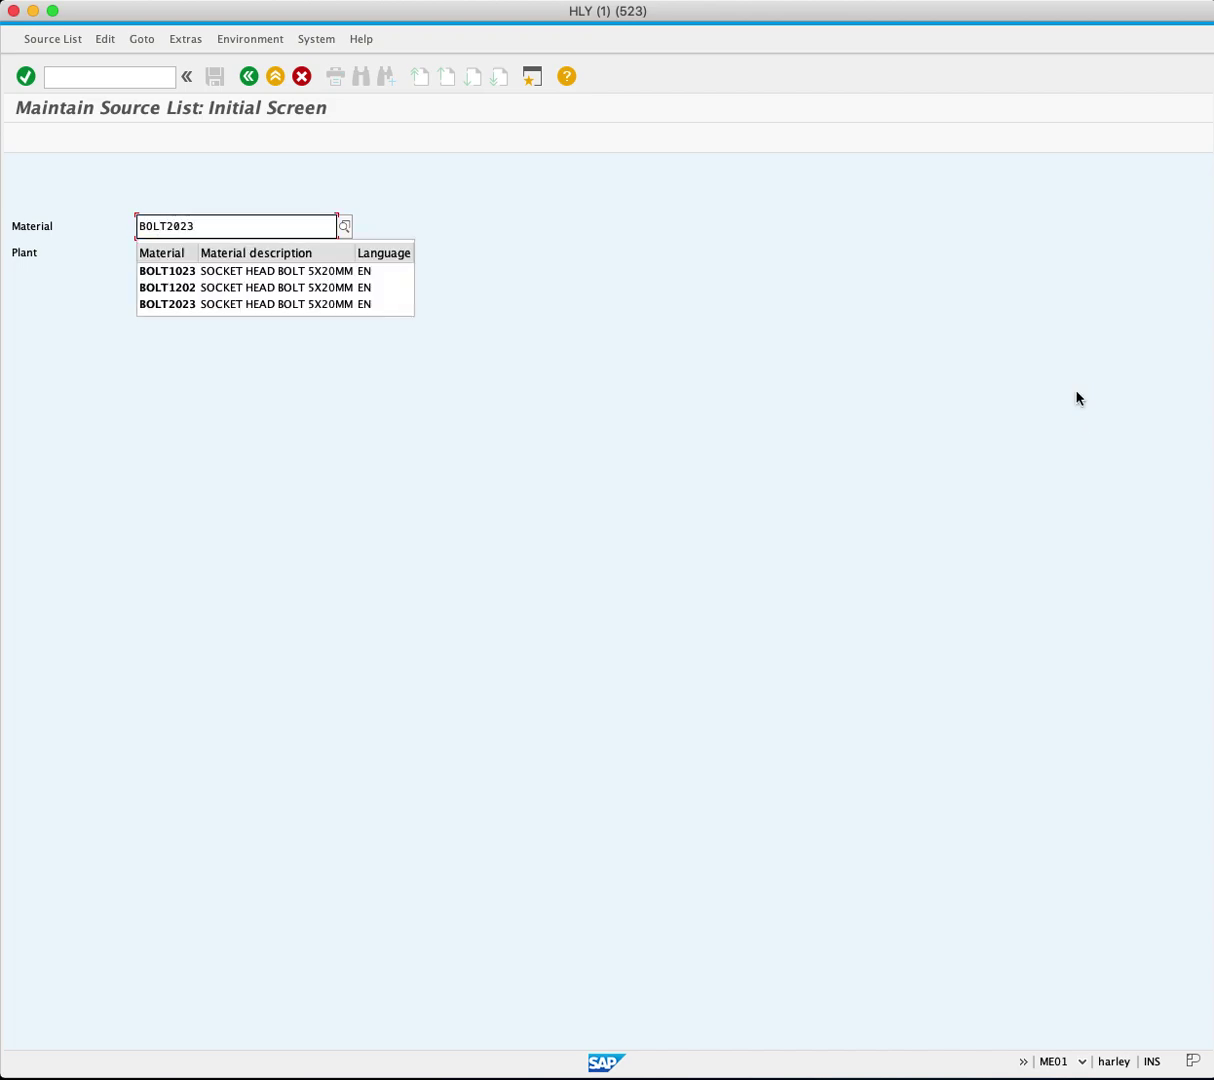
{"action": "left_click", "coordinate": [141, 252]}
{"action": "left_click", "coordinate": [141, 252]}
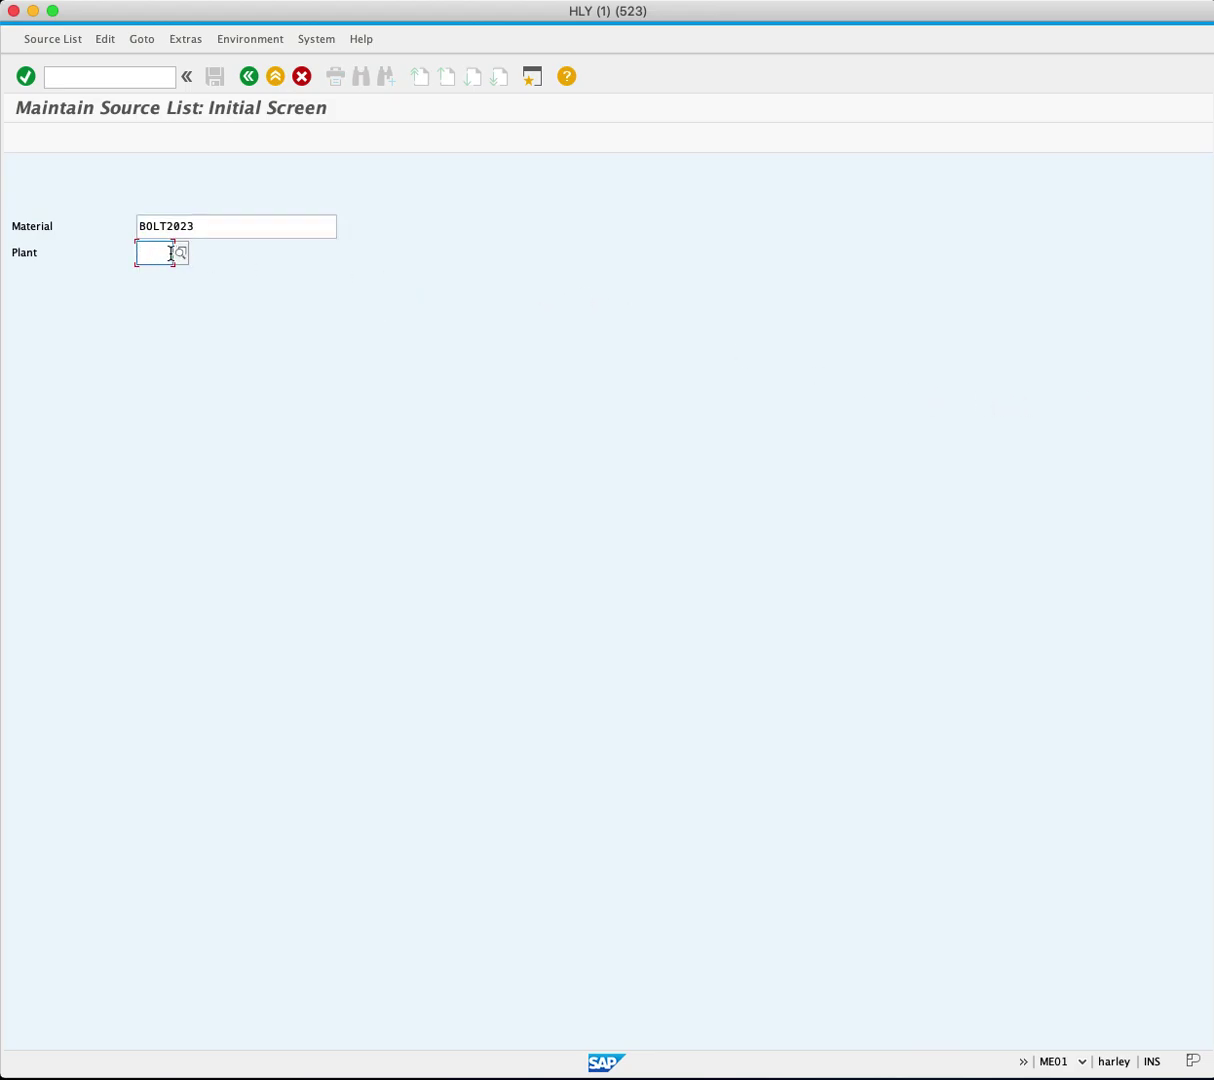
{"action": "type", "text": "MI"}
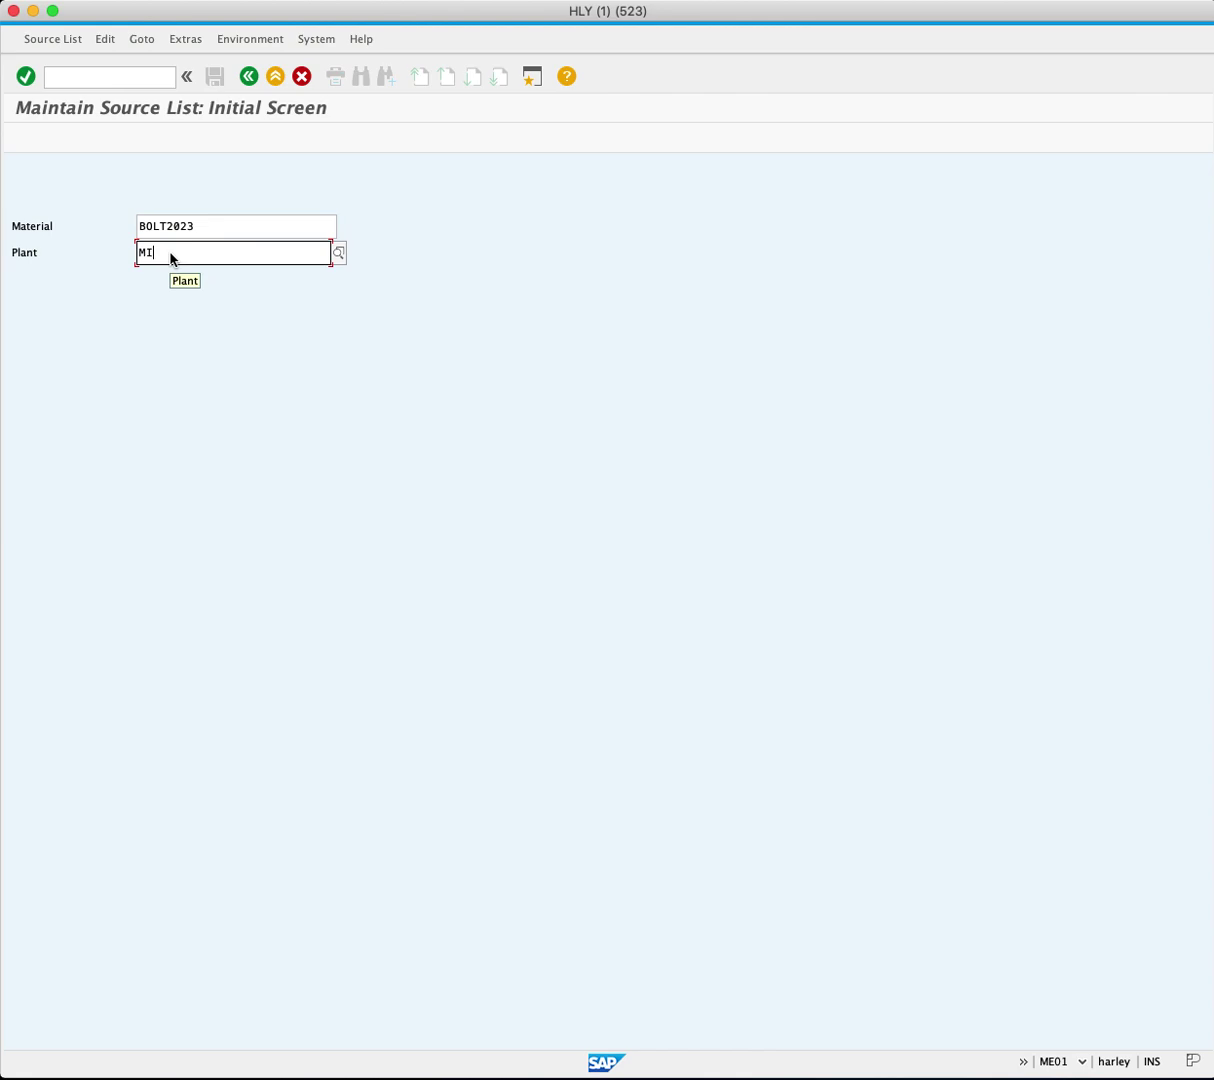
{"action": "type", "text": "00"}
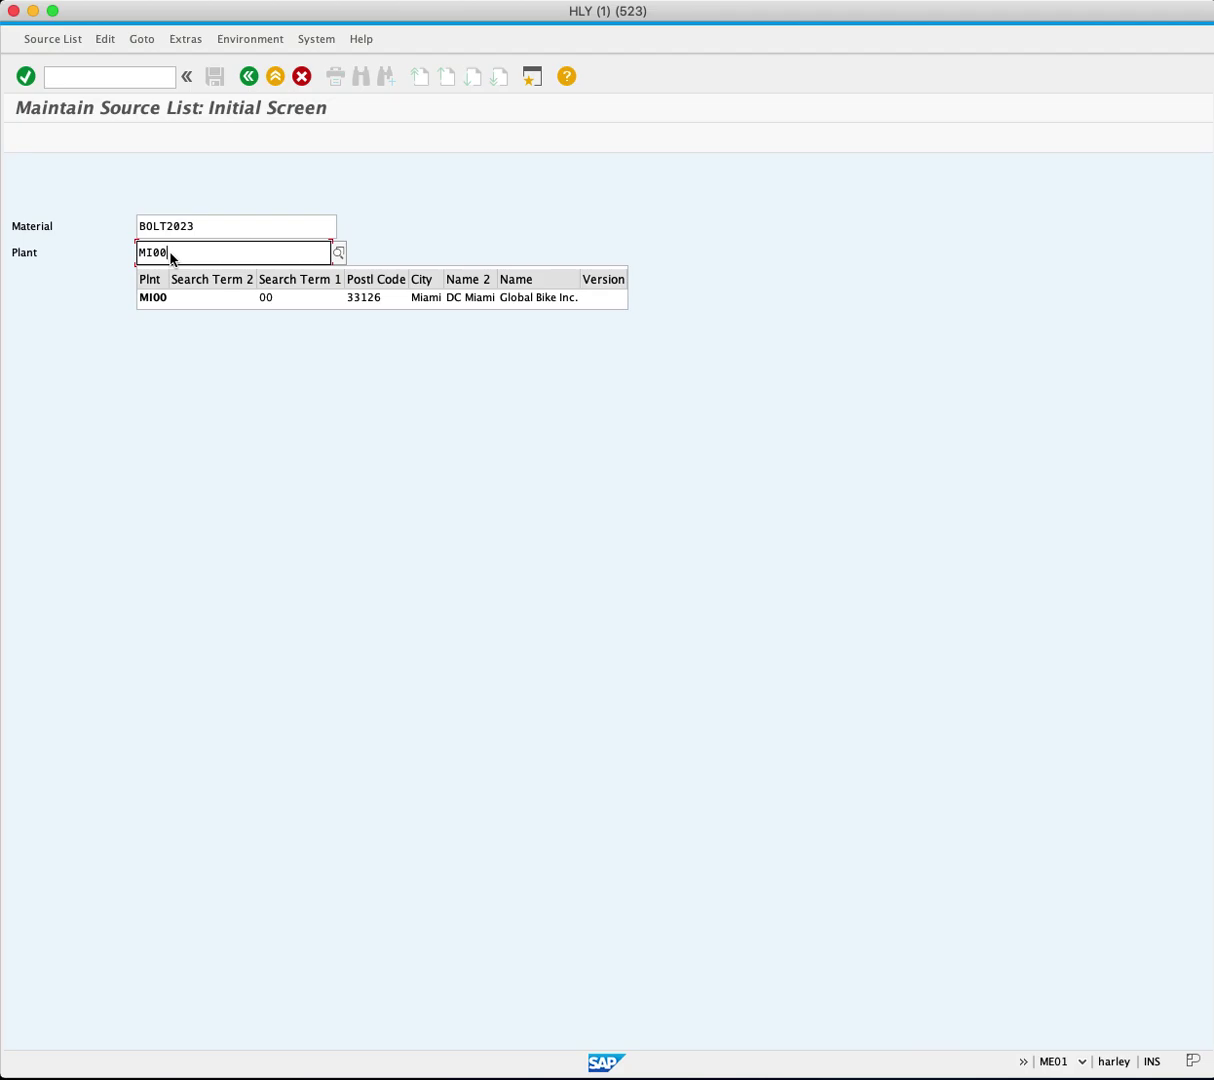
{"action": "key", "text": "Return"}
{"action": "key", "text": "Return"}
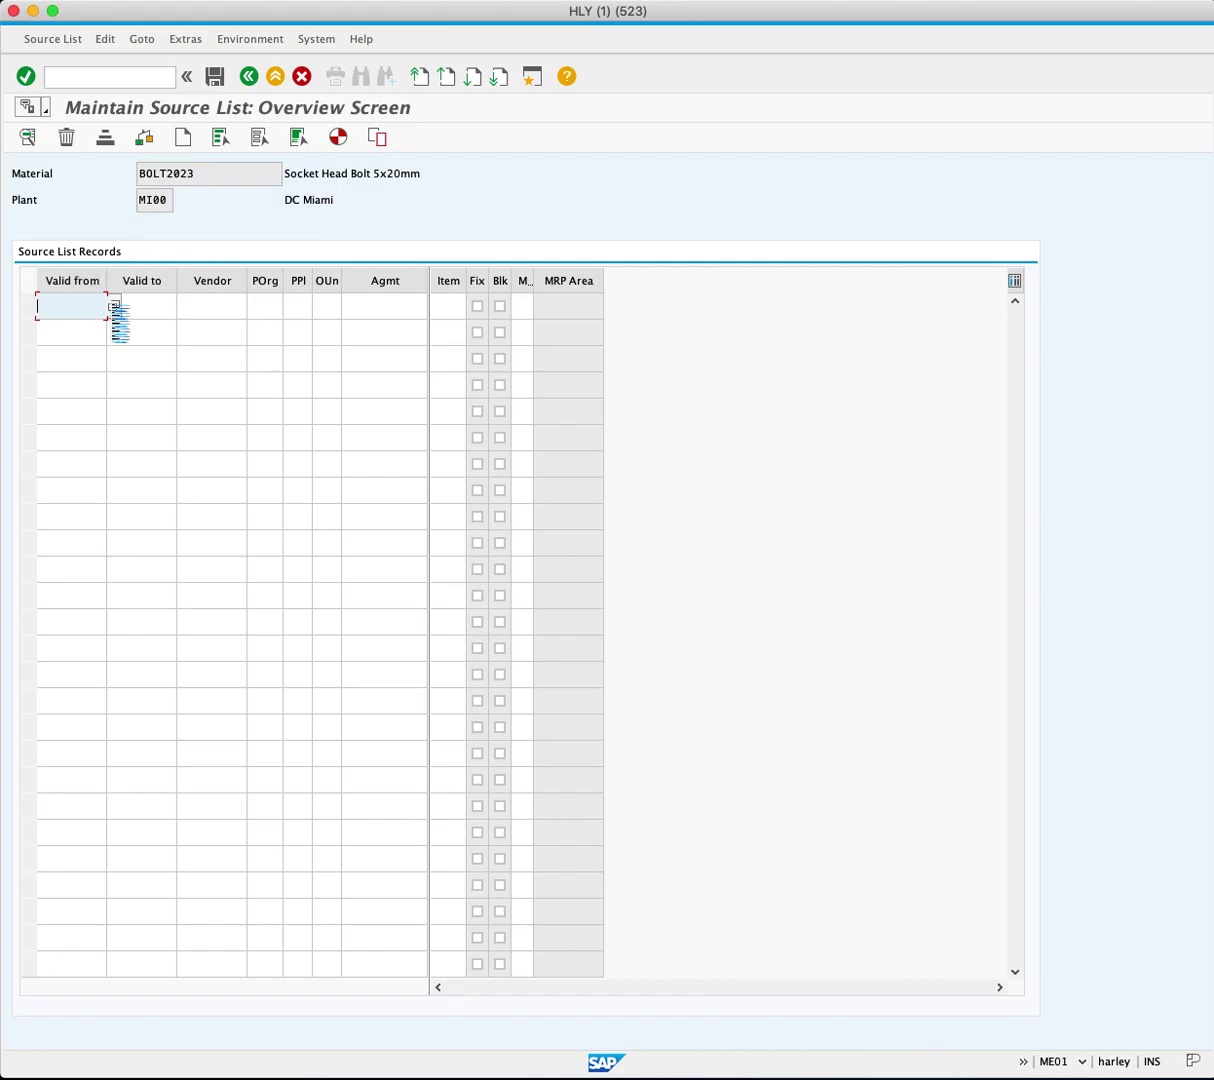
Set the first source list record's validity period from 05/22/2023 to 05/22/2024.
{"action": "left_click", "coordinate": [114, 306]}
{"action": "double_click", "coordinate": [252, 331]}
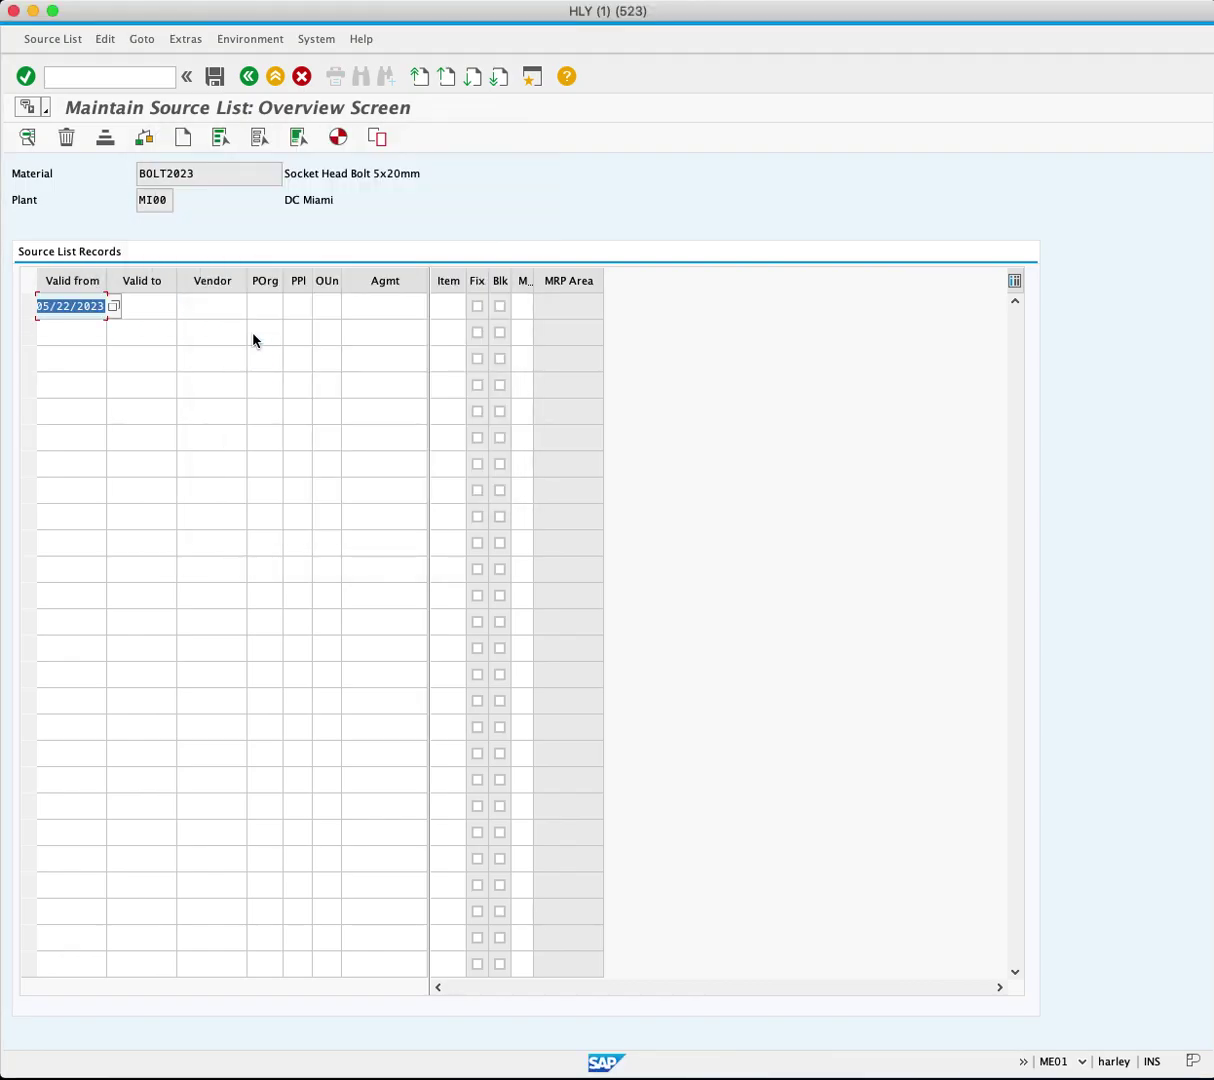
{"action": "left_click", "coordinate": [158, 316]}
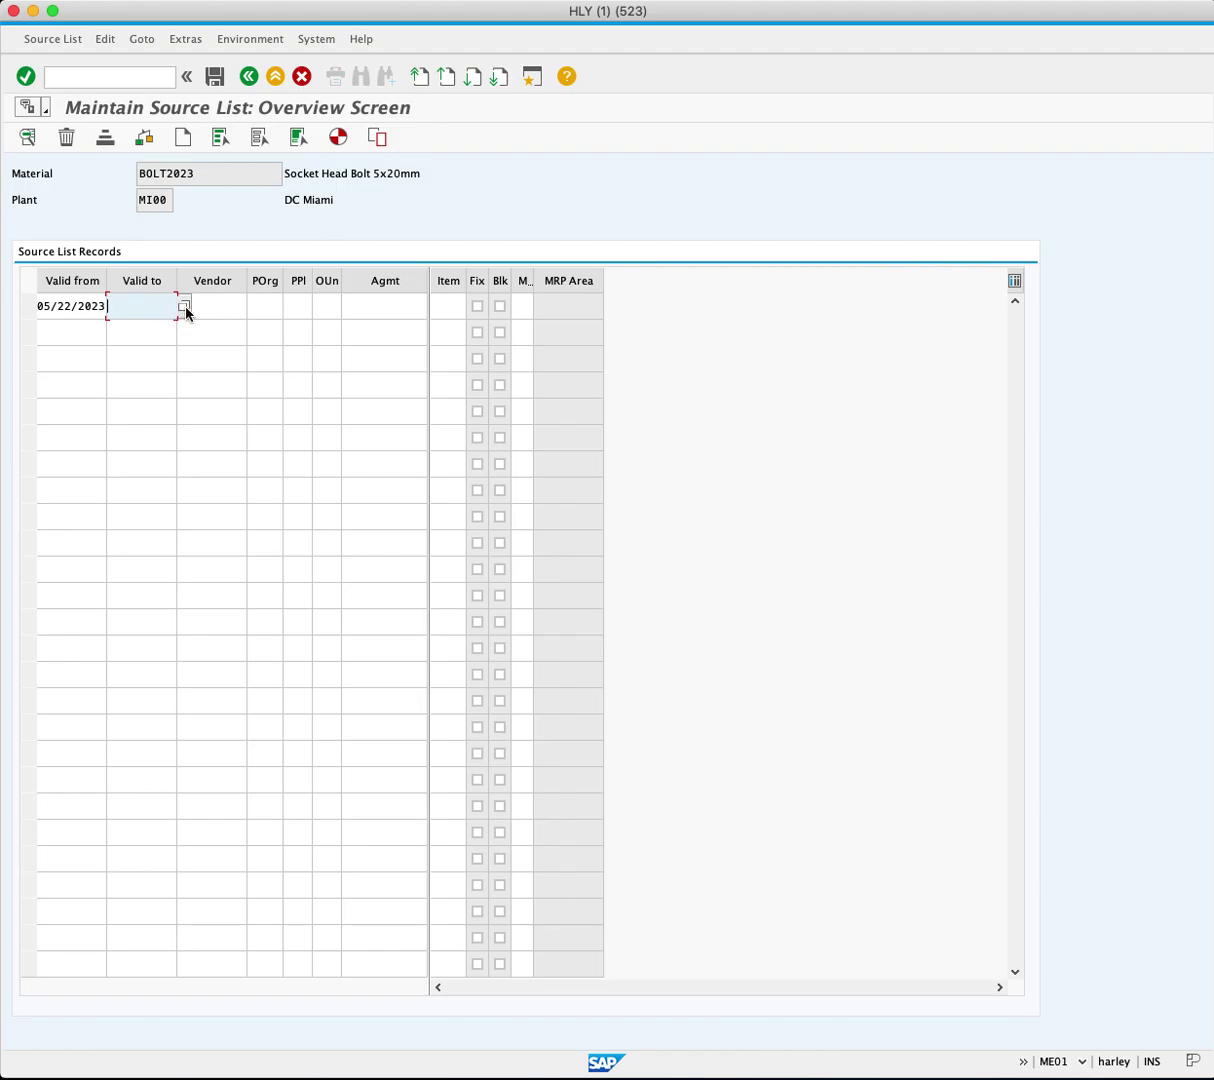
{"action": "left_click", "coordinate": [183, 306]}
{"action": "left_click", "coordinate": [259, 177]}
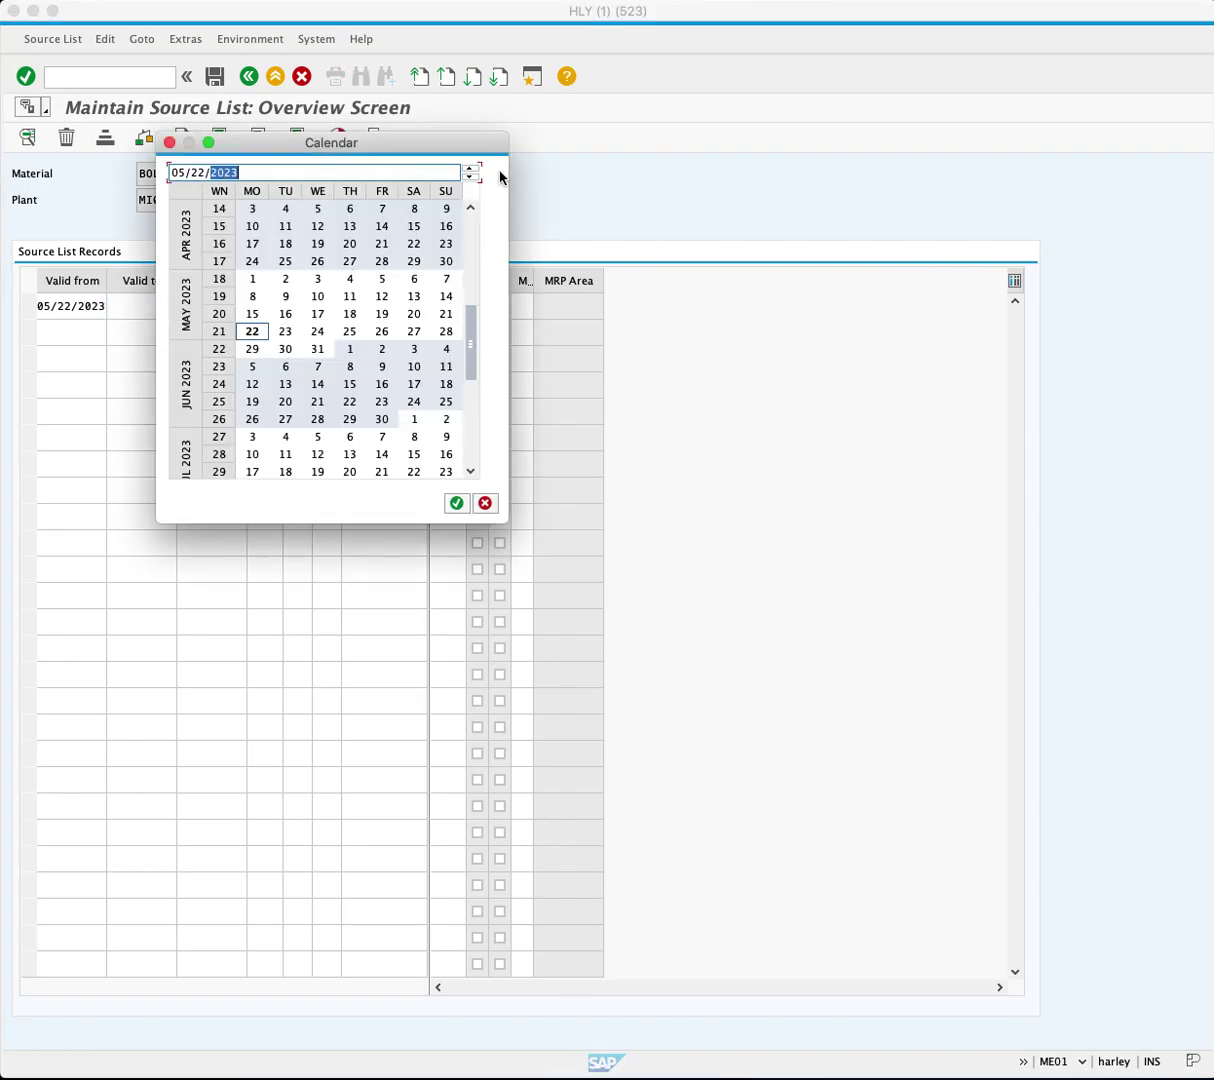
{"action": "left_click", "coordinate": [470, 168]}
{"action": "double_click", "coordinate": [320, 332]}
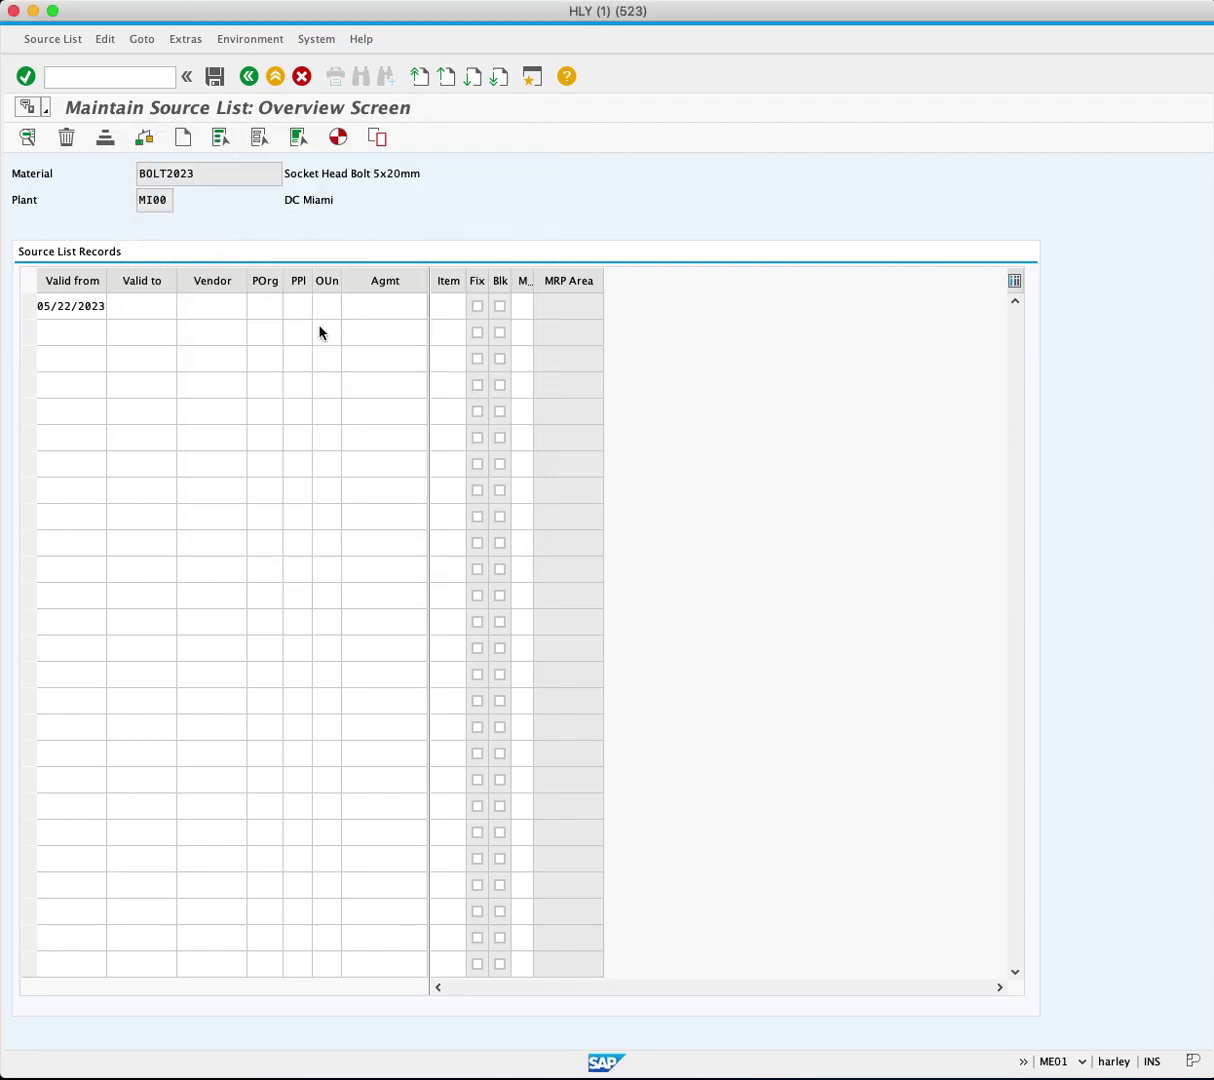
Assign vendor 101000 and purchasing organization US00 to the first source list record.
{"action": "left_click", "coordinate": [230, 312]}
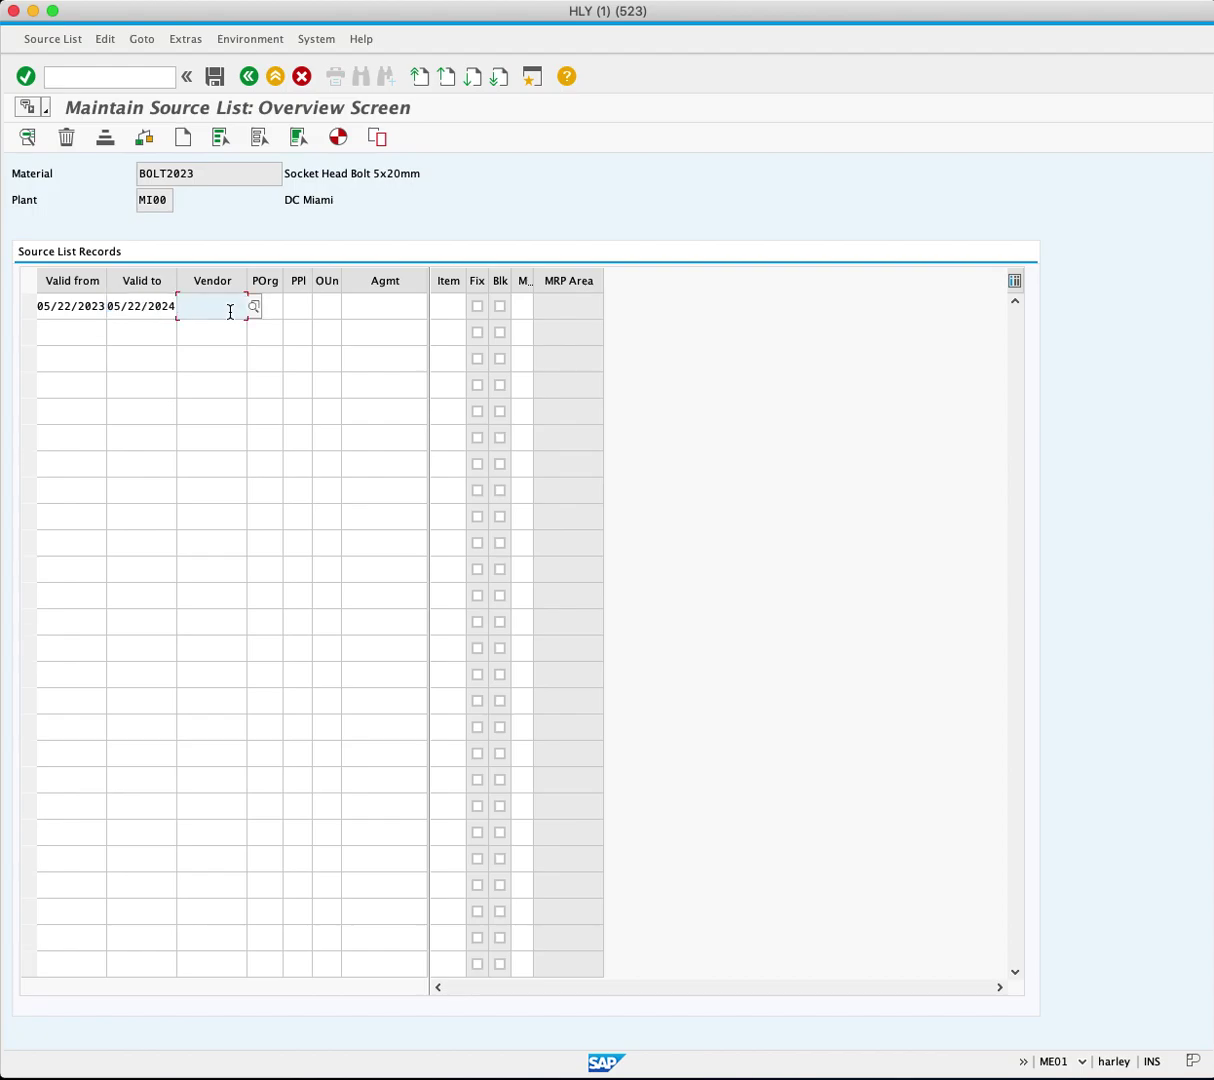
{"action": "type", "text": "101"}
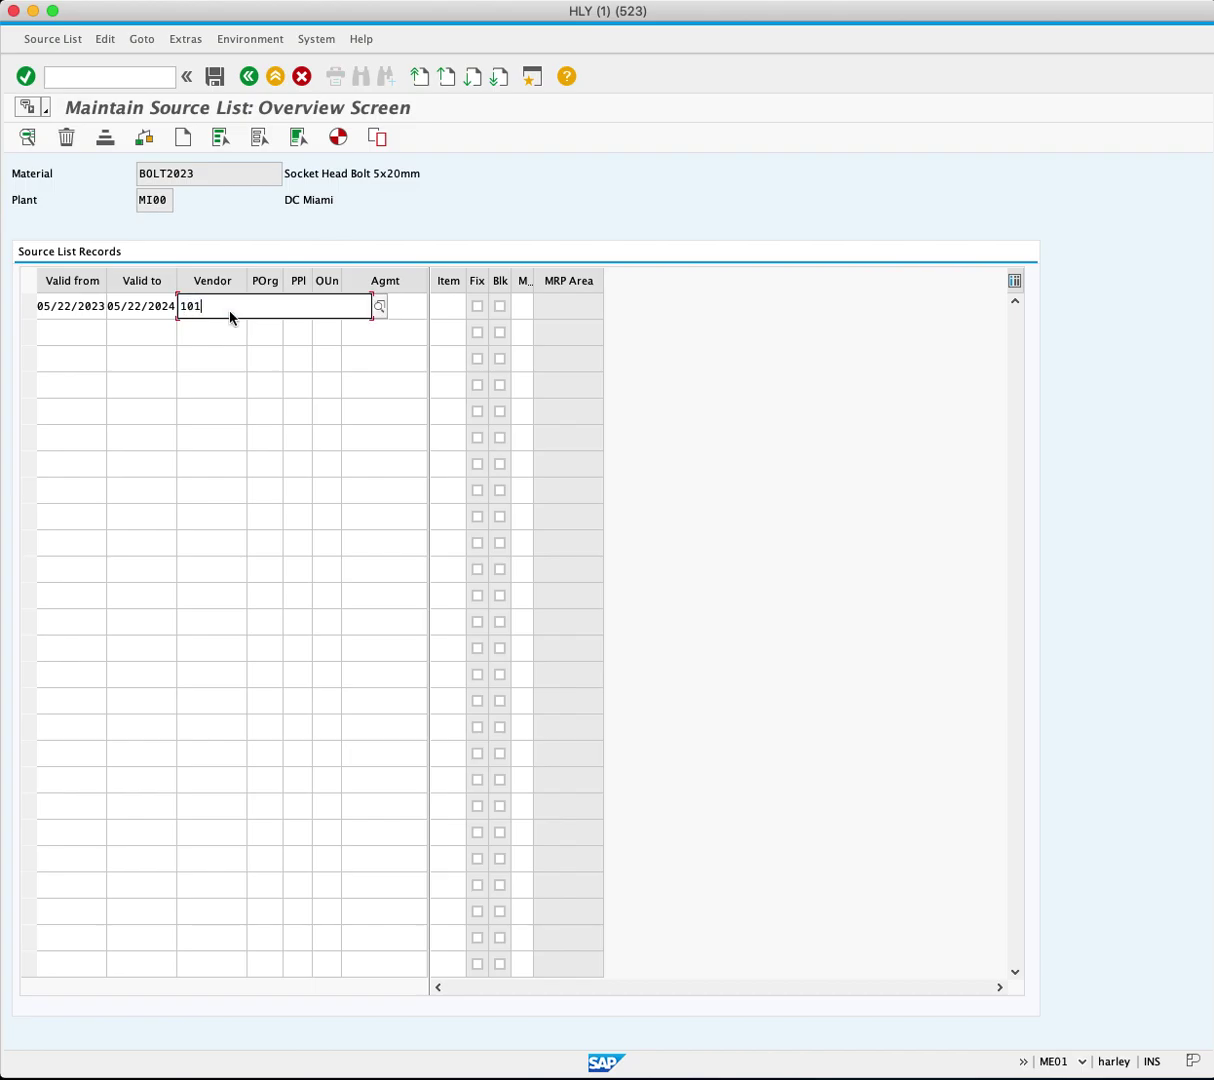
{"action": "type", "text": "000"}
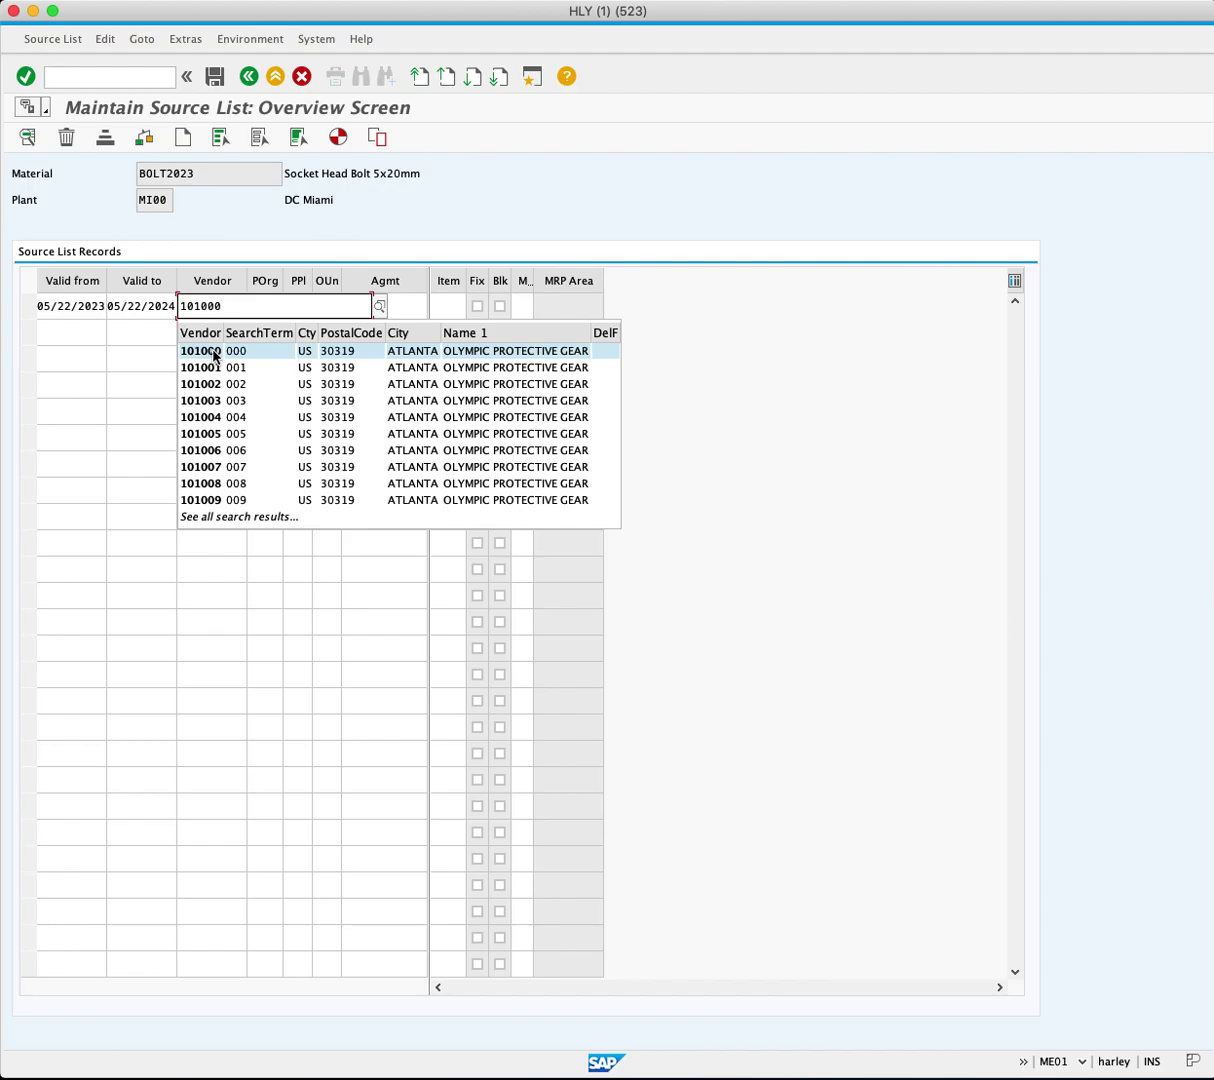
{"action": "left_click", "coordinate": [208, 352]}
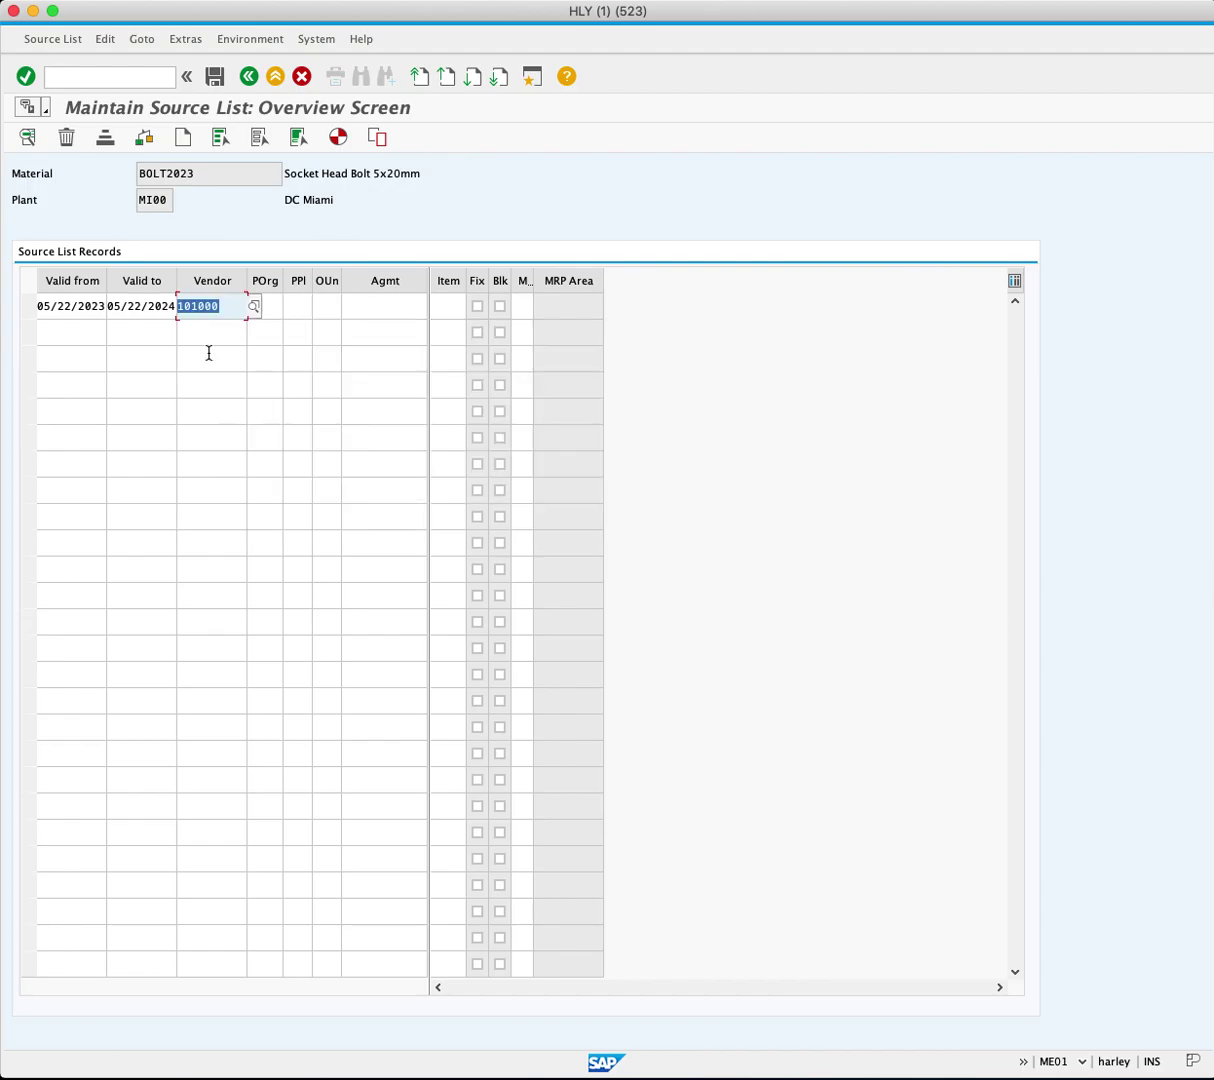
{"action": "left_click", "coordinate": [266, 308]}
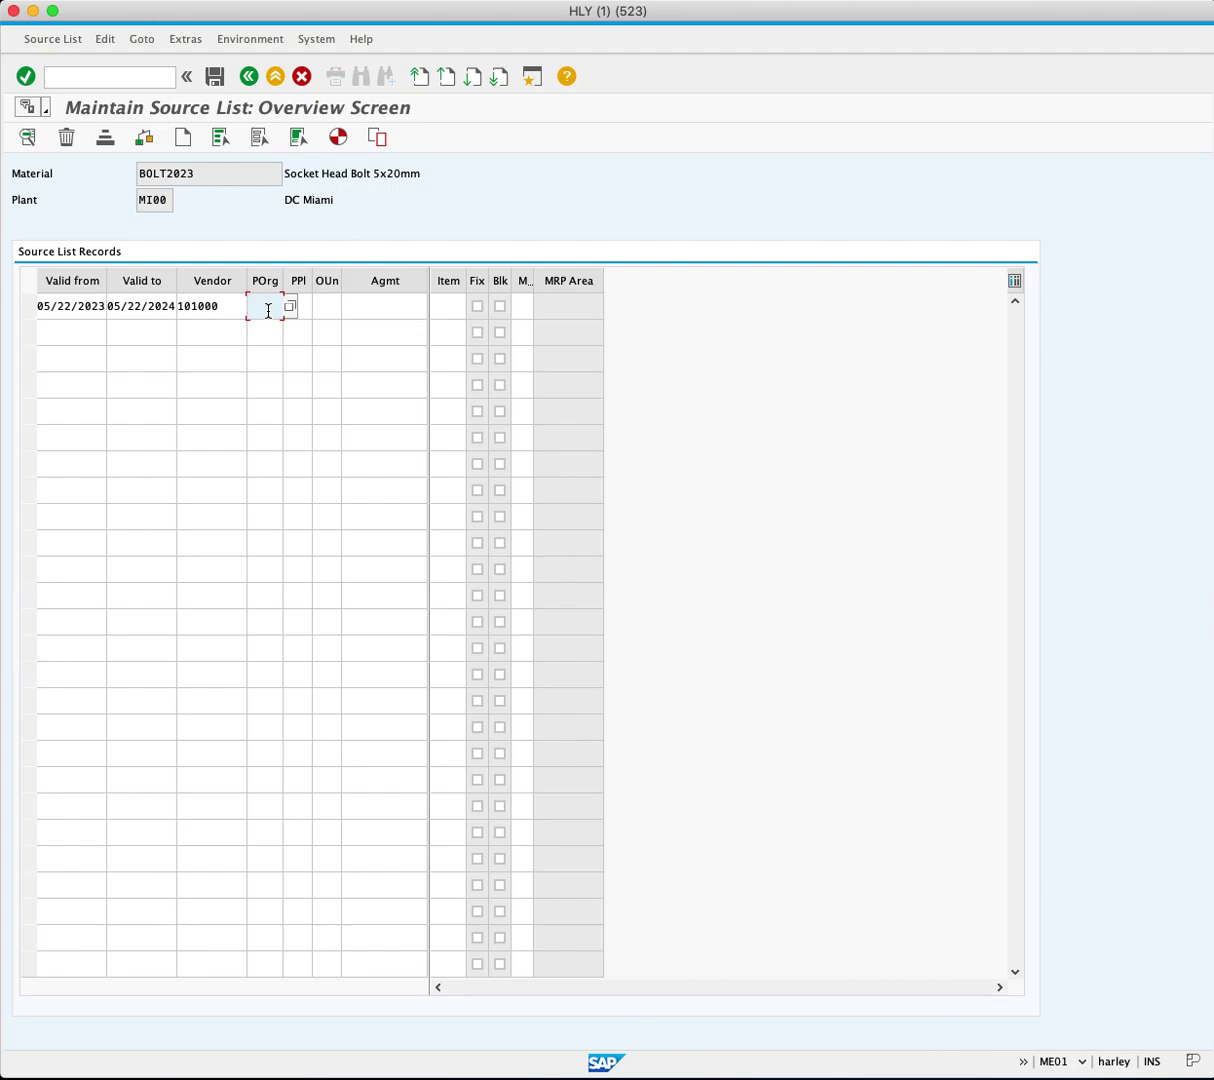
{"action": "type", "text": "US00"}
Add a second source list record valid from 05/22/2023 to 05/22/2024.
{"action": "left_click", "coordinate": [72, 332]}
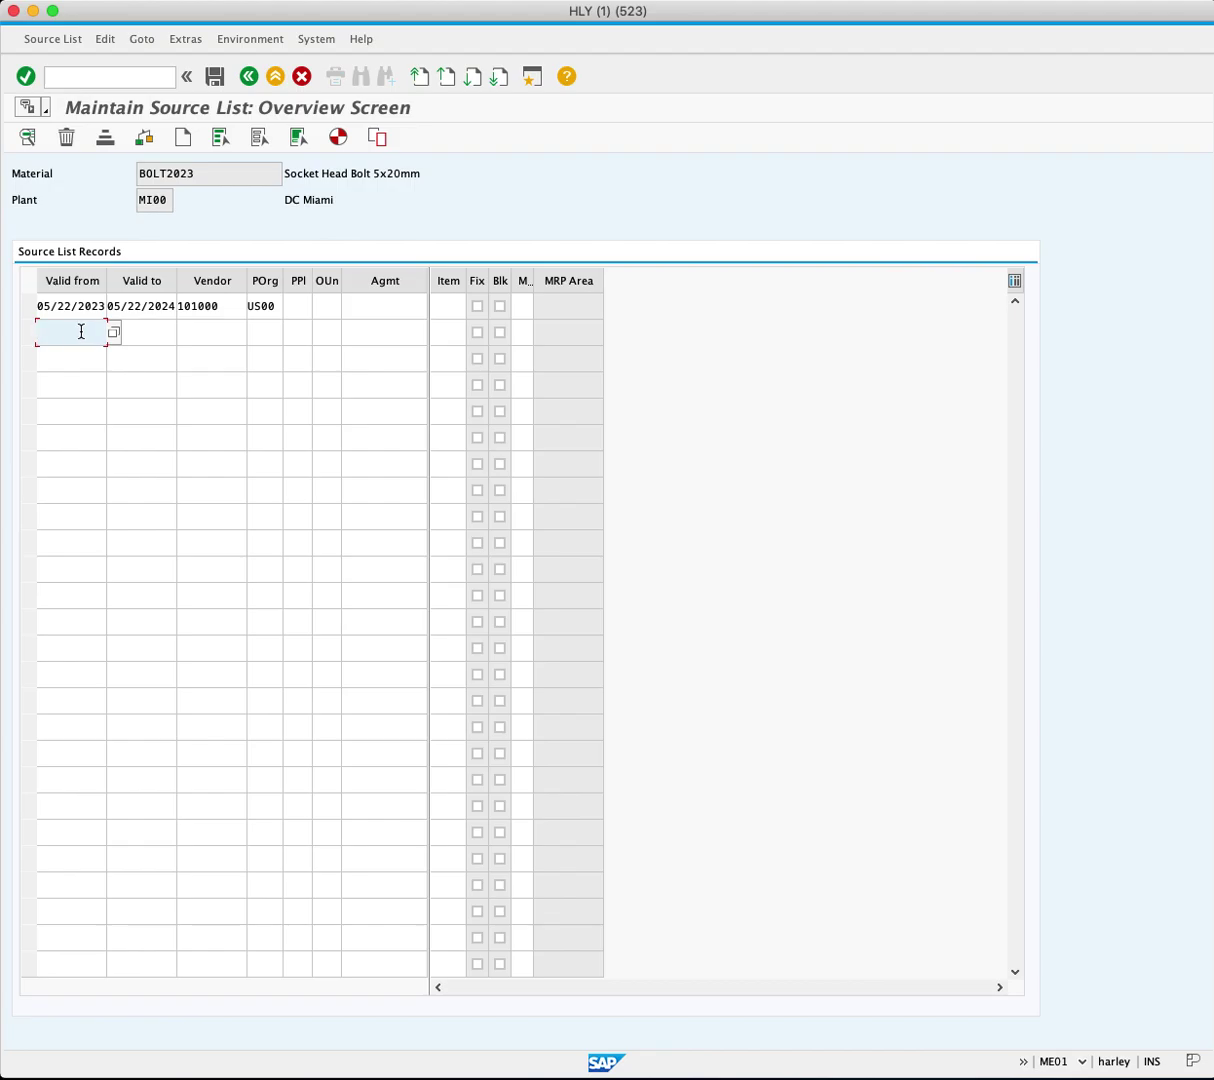
{"action": "left_click", "coordinate": [114, 332]}
{"action": "double_click", "coordinate": [252, 331]}
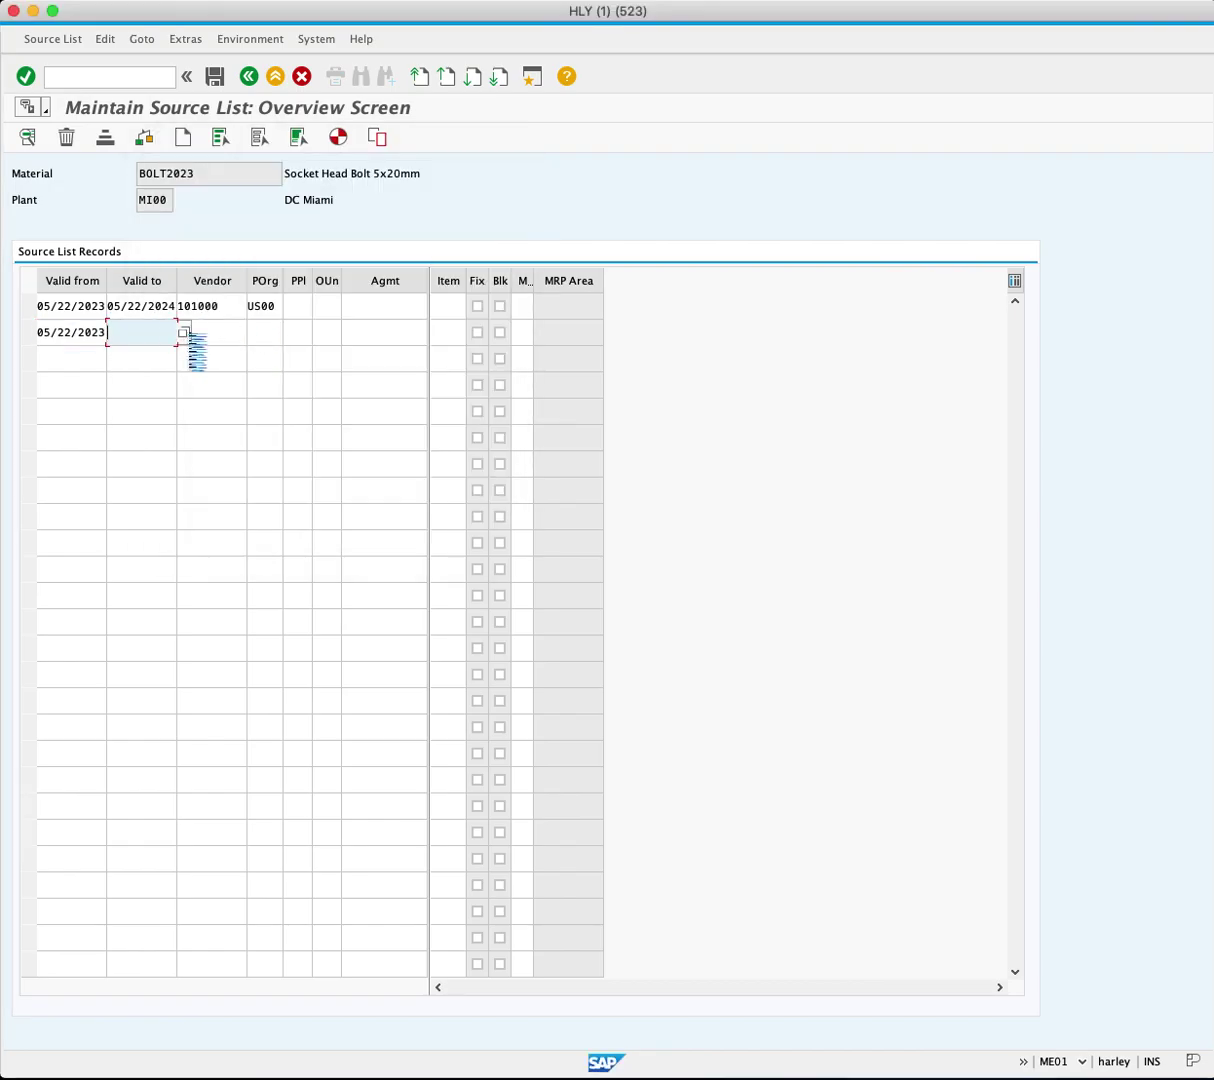
{"action": "left_click", "coordinate": [185, 332]}
{"action": "left_click", "coordinate": [236, 172]}
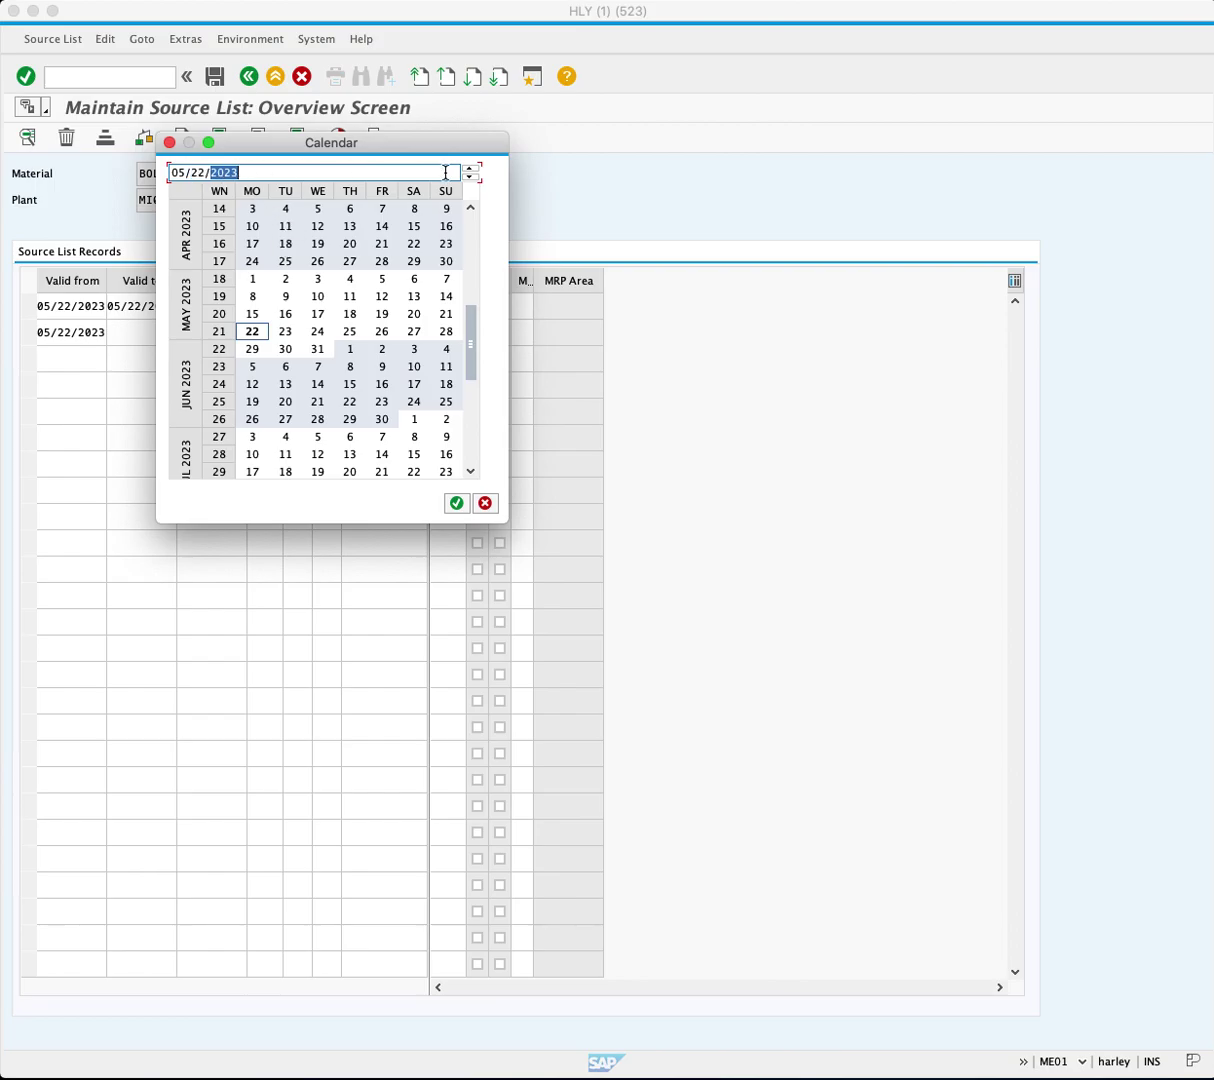
{"action": "left_click", "coordinate": [470, 168]}
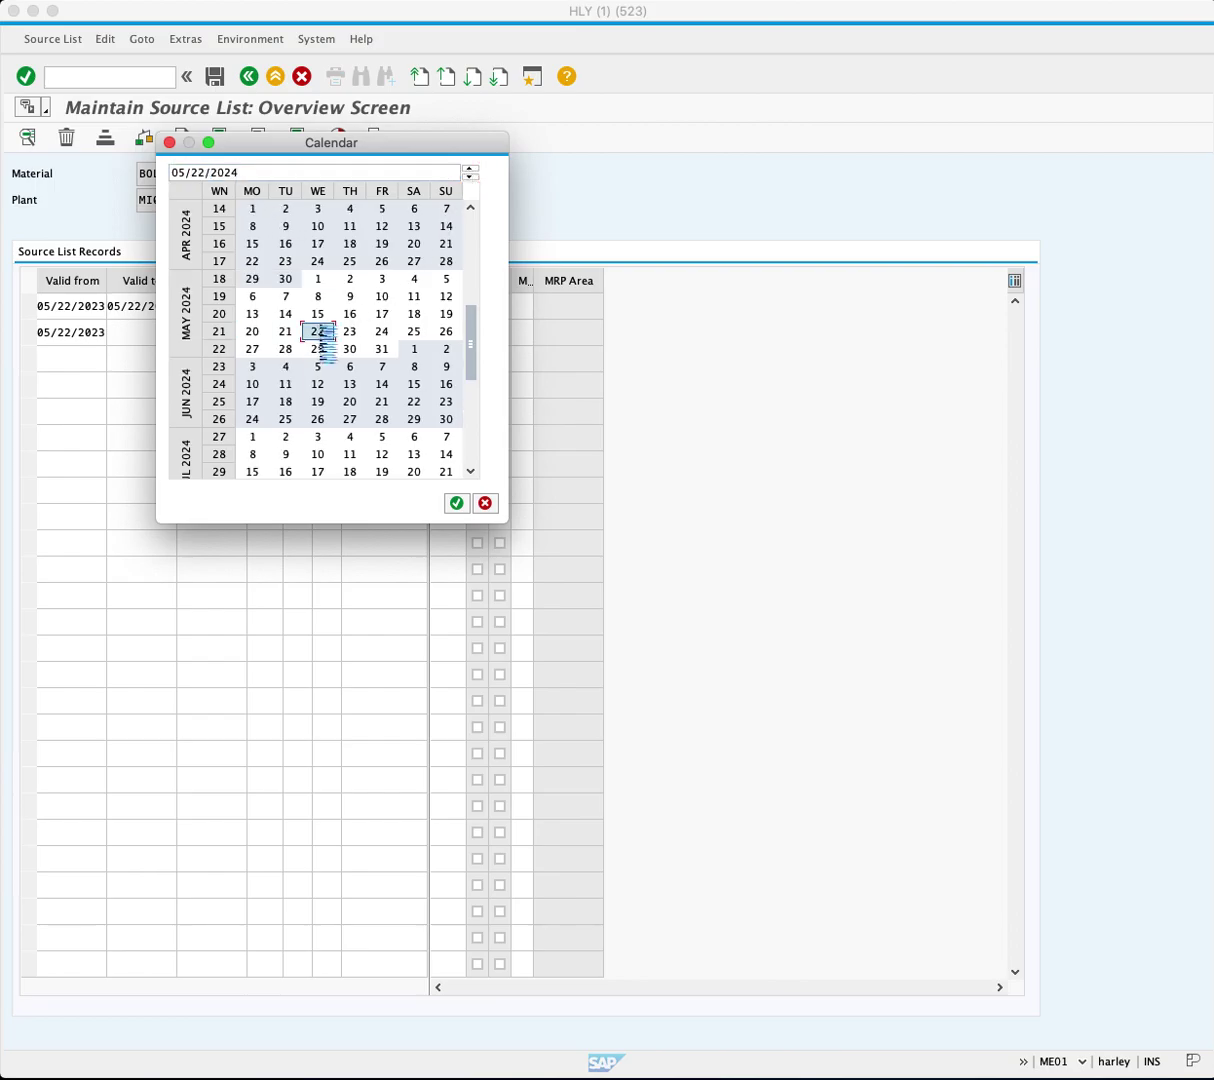
{"action": "double_click", "coordinate": [318, 331]}
Assign vendor 101030 and purchasing organization US00 to the second record, and save the source list.
{"action": "left_click", "coordinate": [222, 331]}
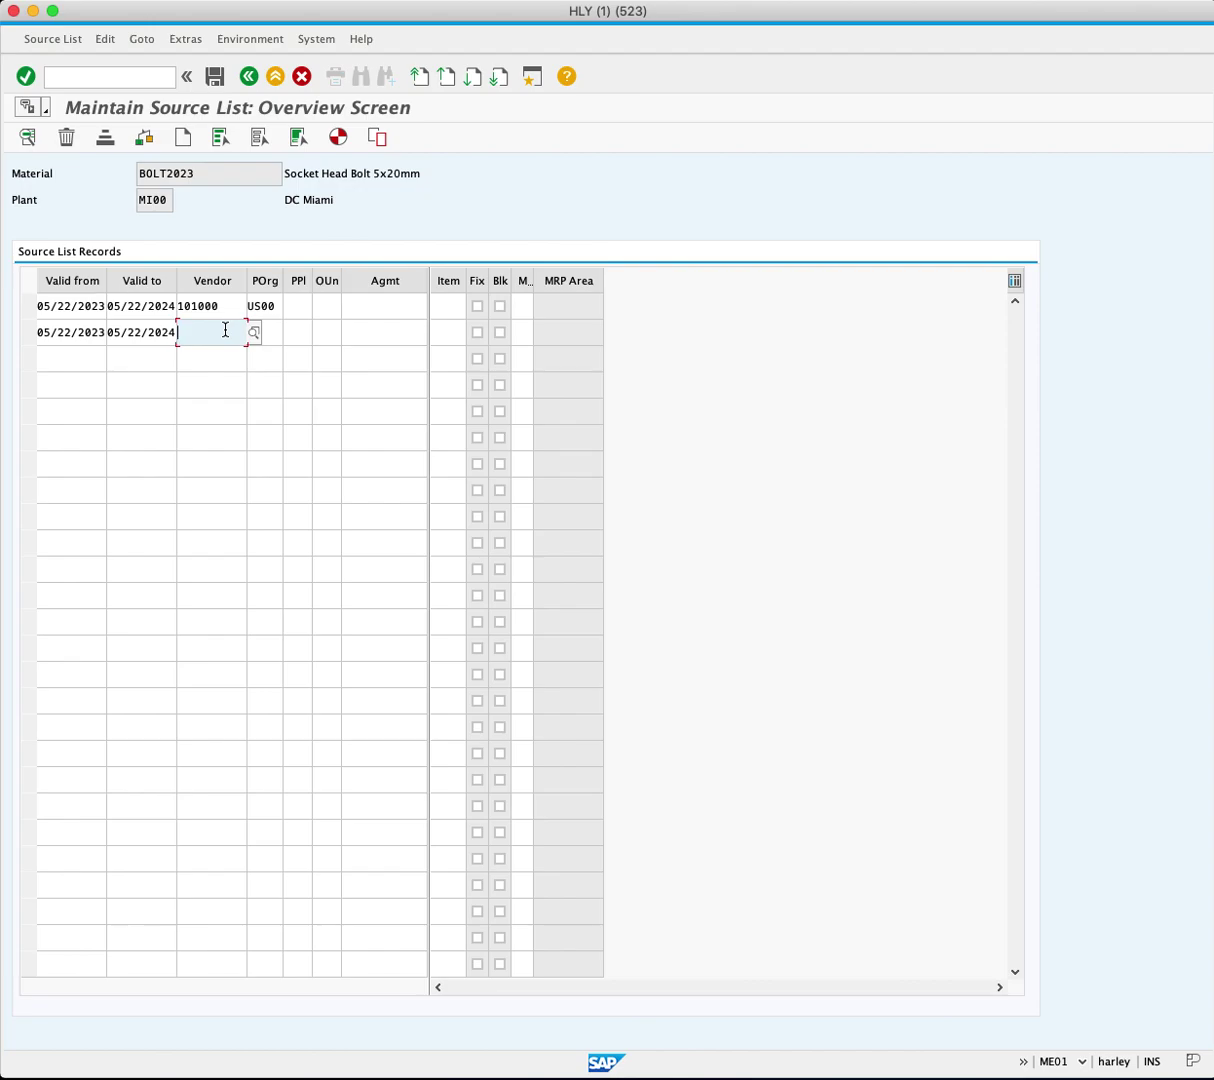
{"action": "type", "text": "103000"}
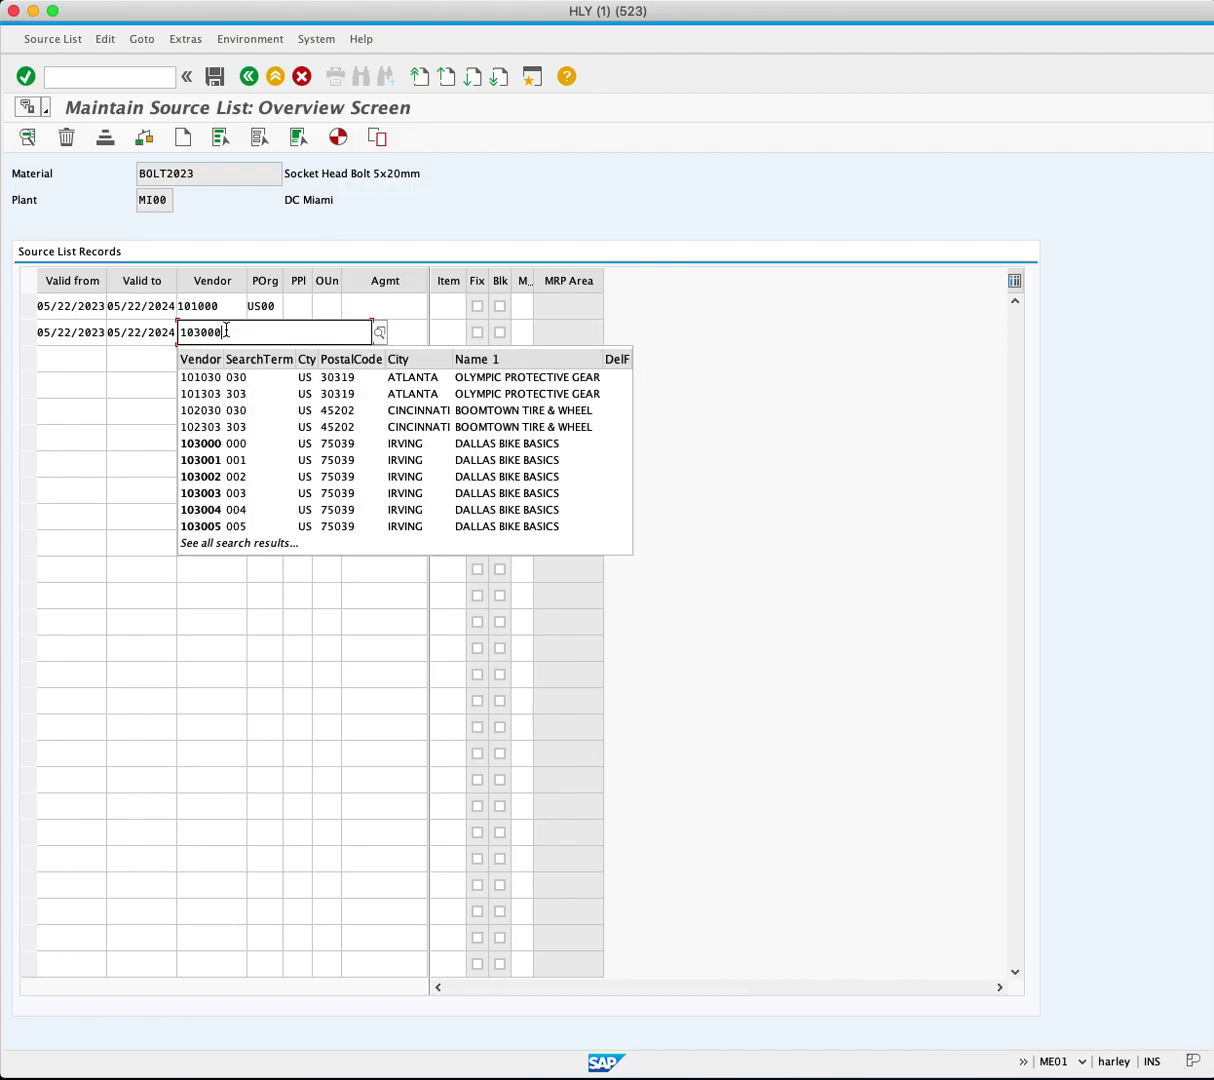
{"action": "left_click", "coordinate": [205, 377]}
{"action": "left_click", "coordinate": [272, 332]}
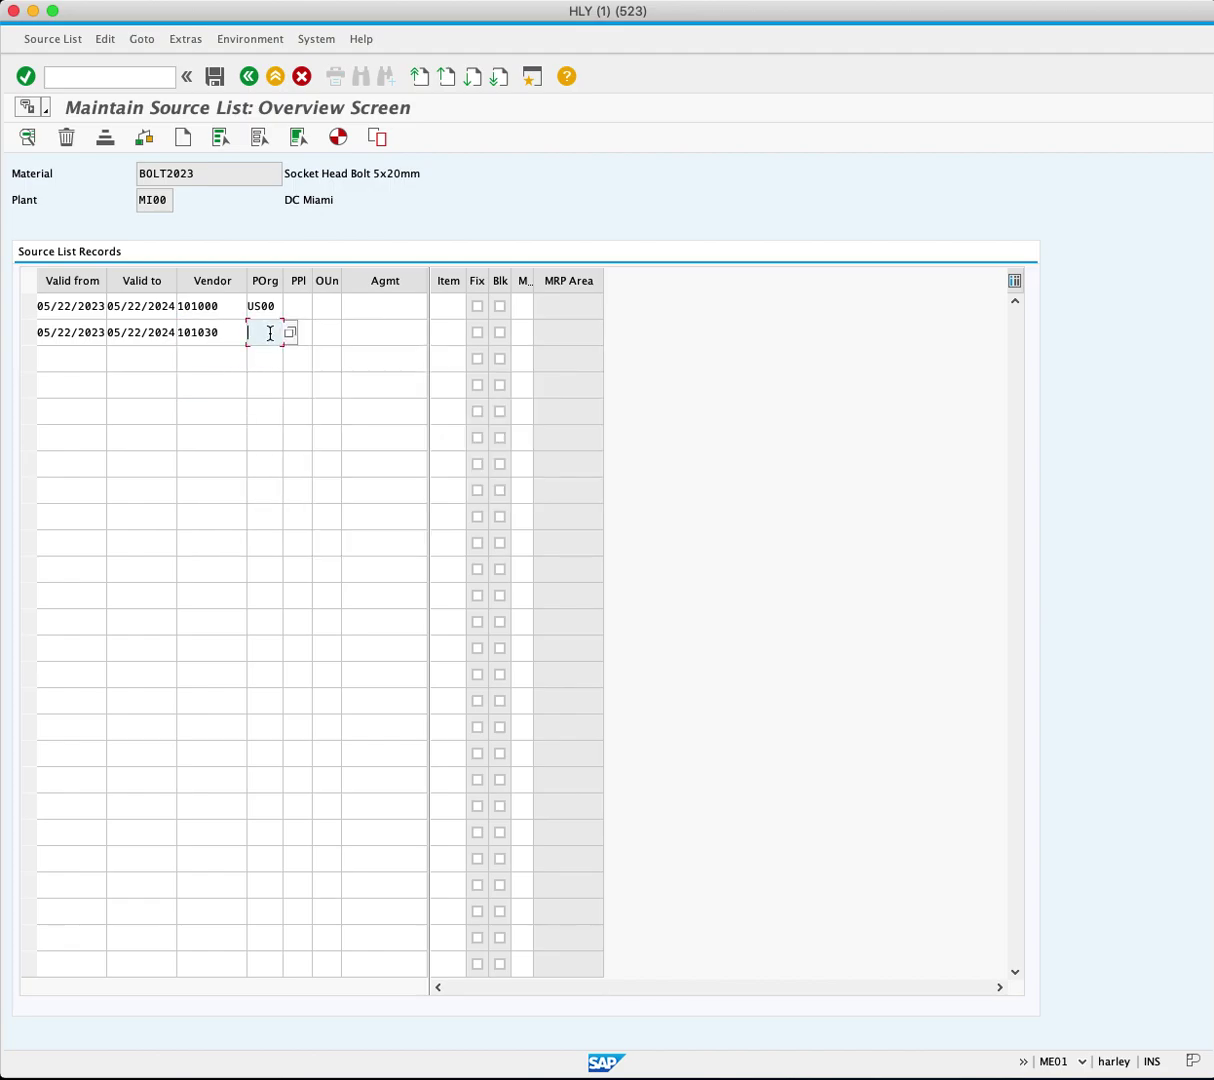
{"action": "type", "text": "US00"}
{"action": "left_click", "coordinate": [216, 80]}
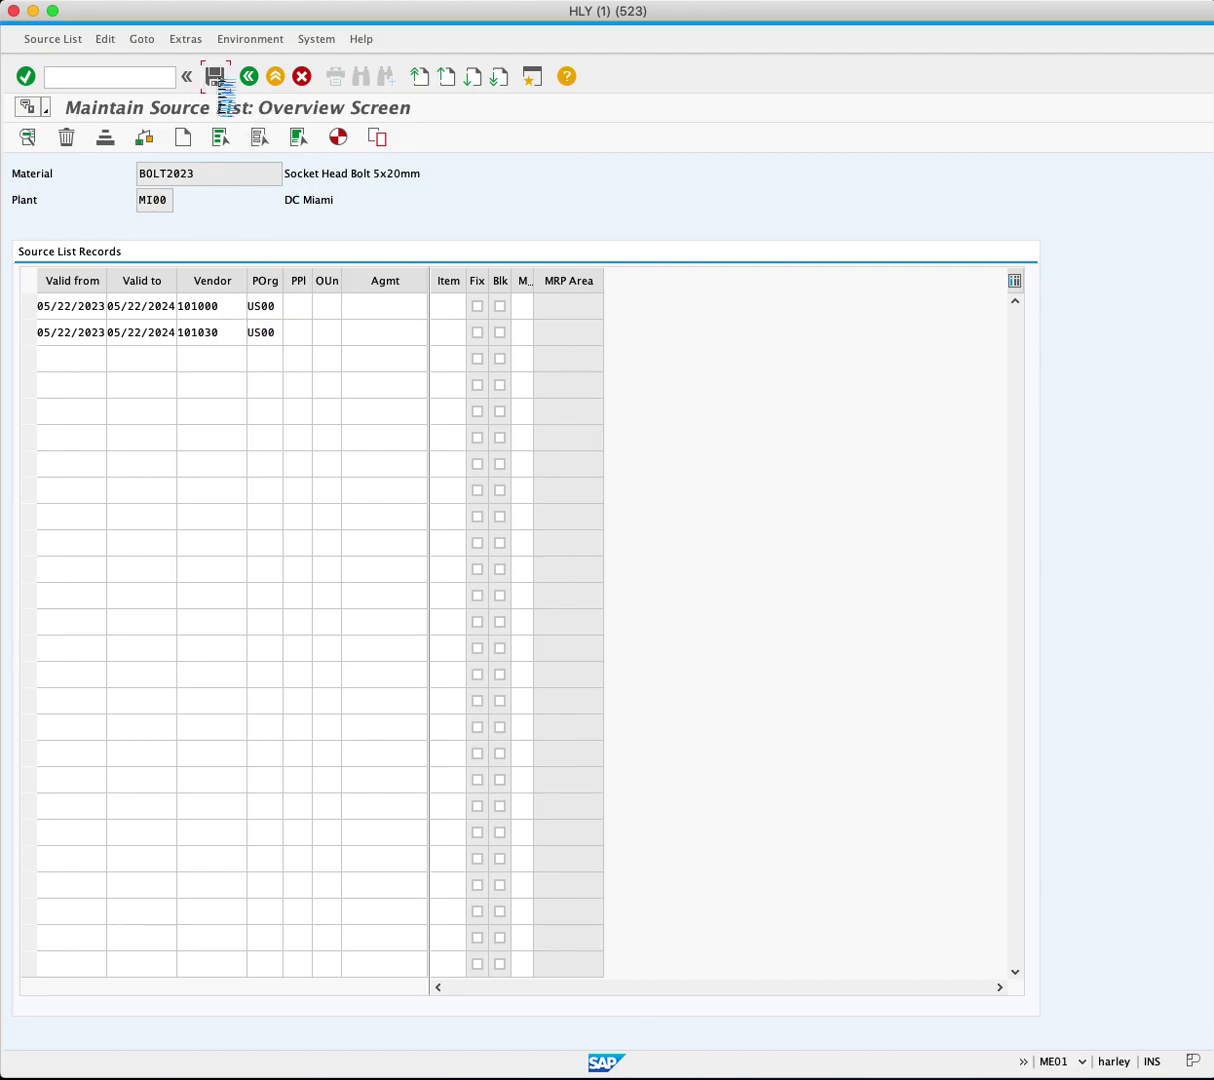